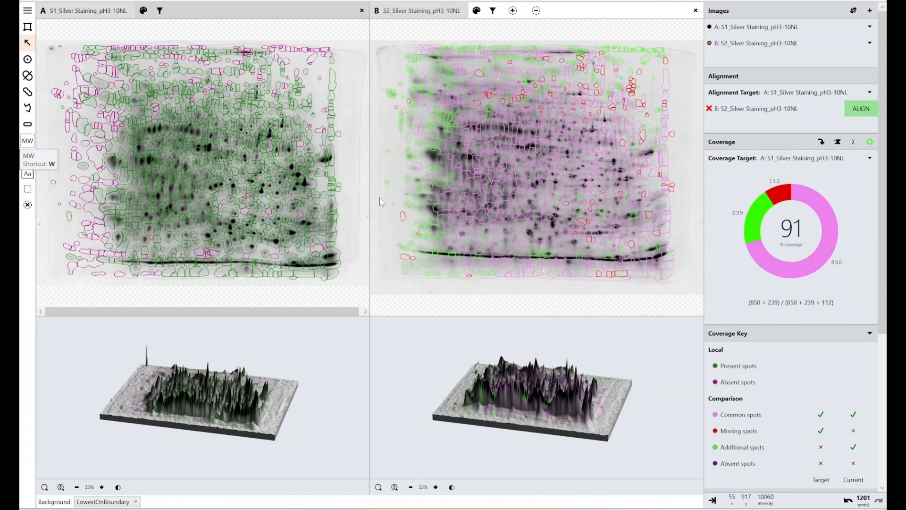
Step: Open the molecular weight (MW) calibration for image A and check its list of strip presets
click(59, 192)
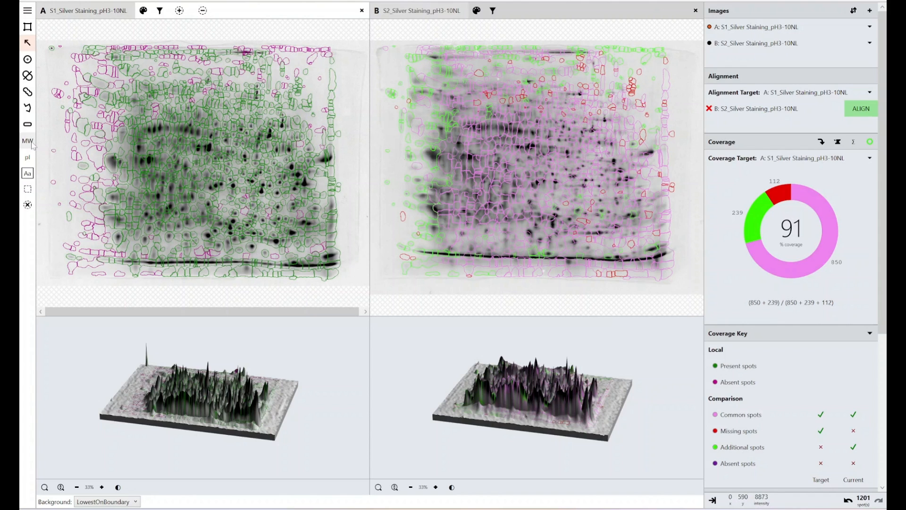
click(32, 144)
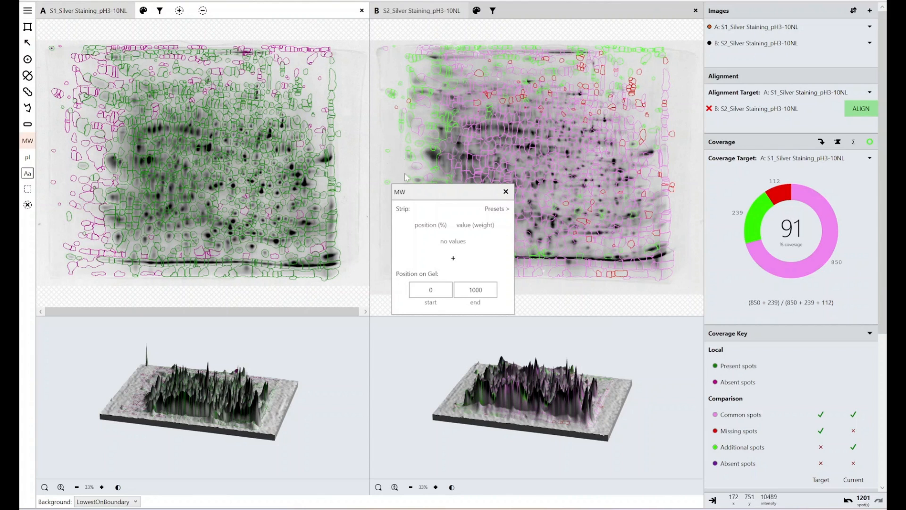
drag(431, 200, 398, 255)
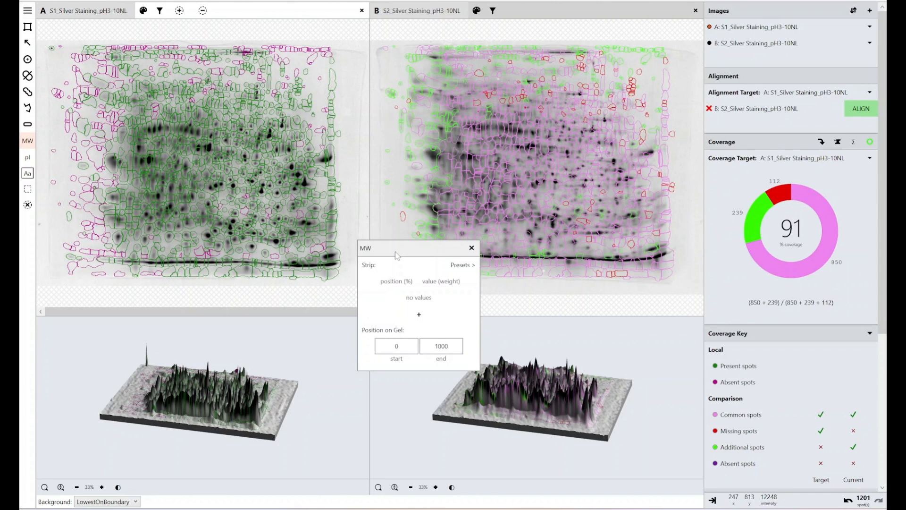
drag(397, 255, 384, 216)
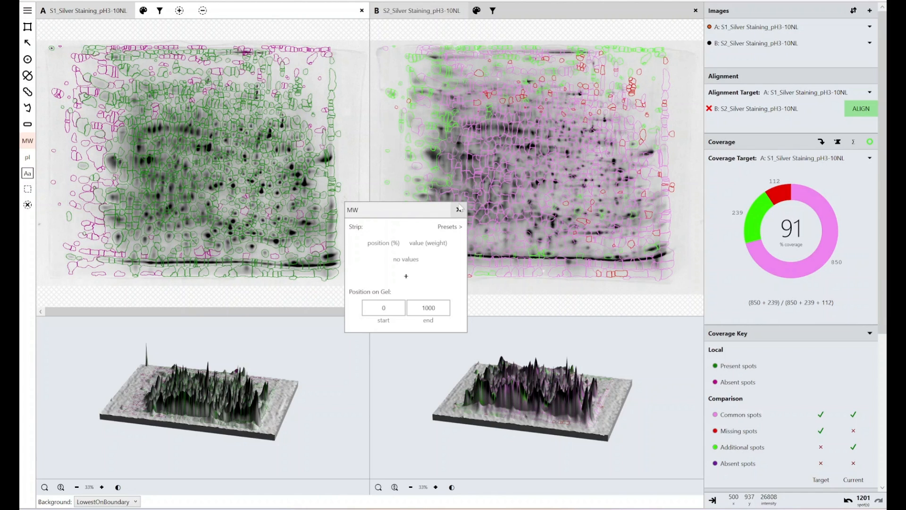
click(456, 228)
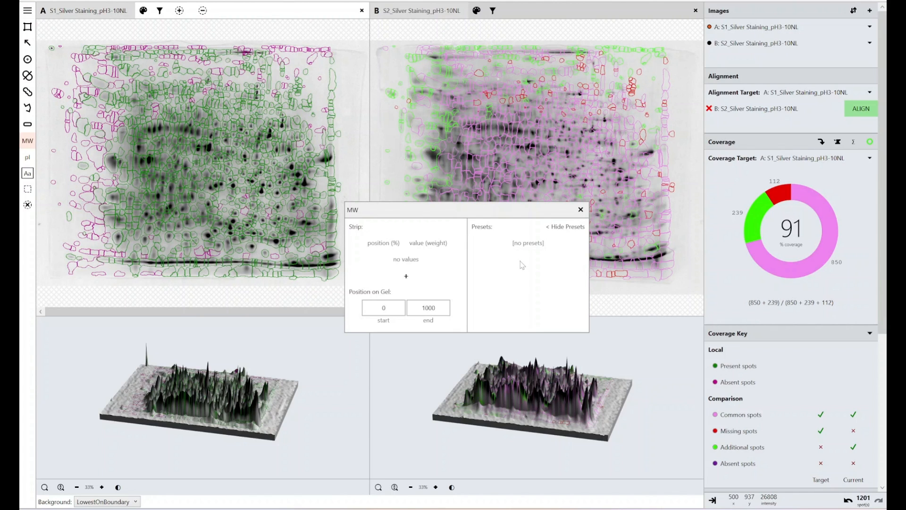
click(562, 227)
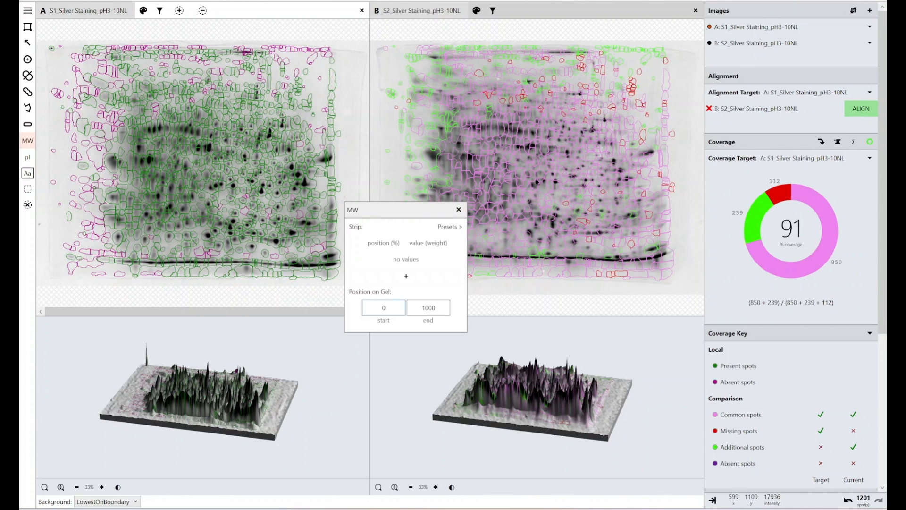
Step: Add two MW points at positions 0.10 and 0.90 and place the strip on the gel from 50 to 250
click(384, 308)
double_click(383, 308)
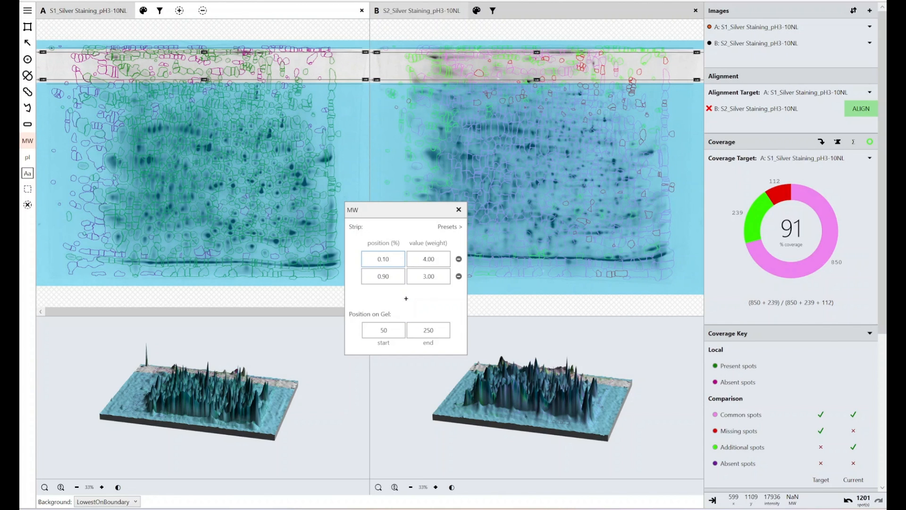
click(394, 274)
click(390, 259)
click(392, 276)
Step: Set the end of the MW strip's position on the gel to 1000
click(440, 331)
key(ctrl+a)
text(1000)
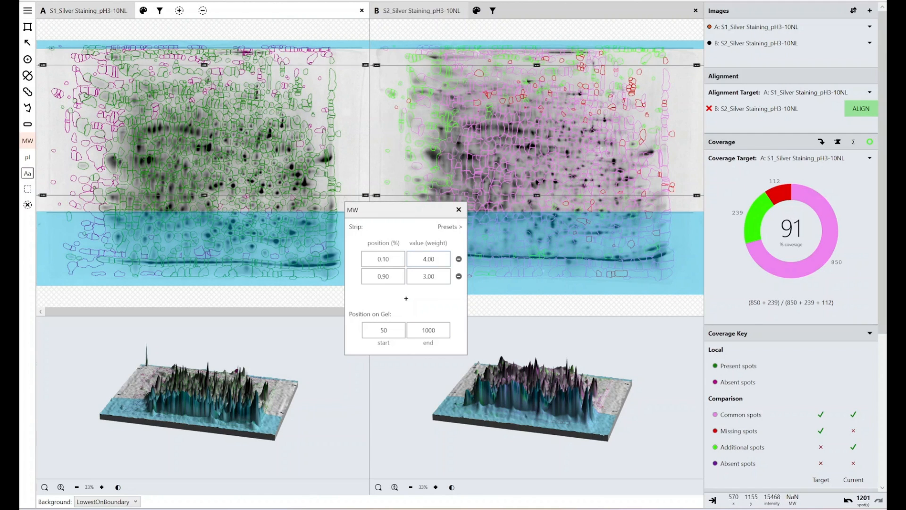
double_click(428, 330)
text(1500)
click(450, 318)
Step: Add five more calibration points to the MW strip, making seven in total
click(415, 300)
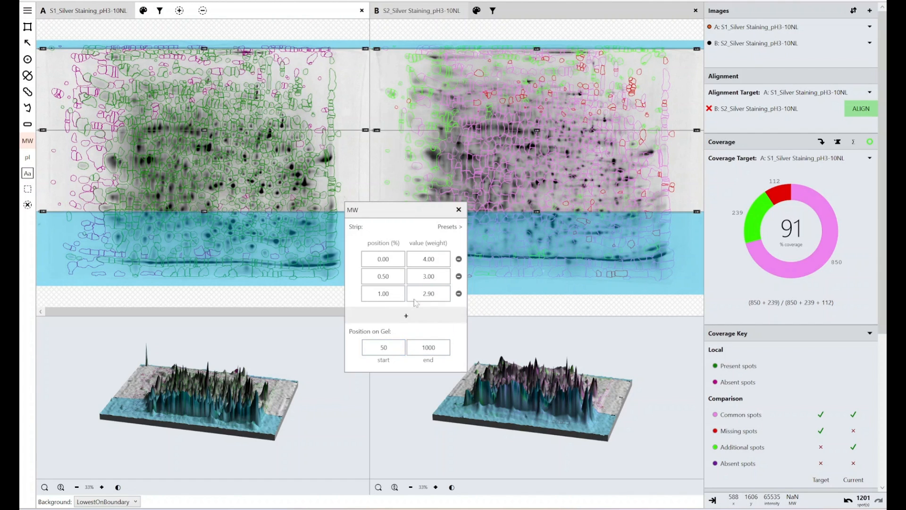
click(414, 316)
click(414, 332)
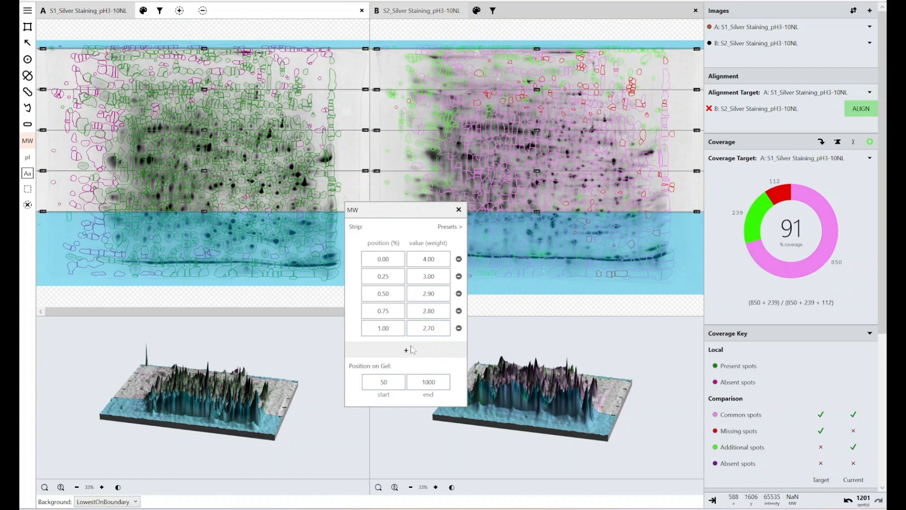
click(410, 349)
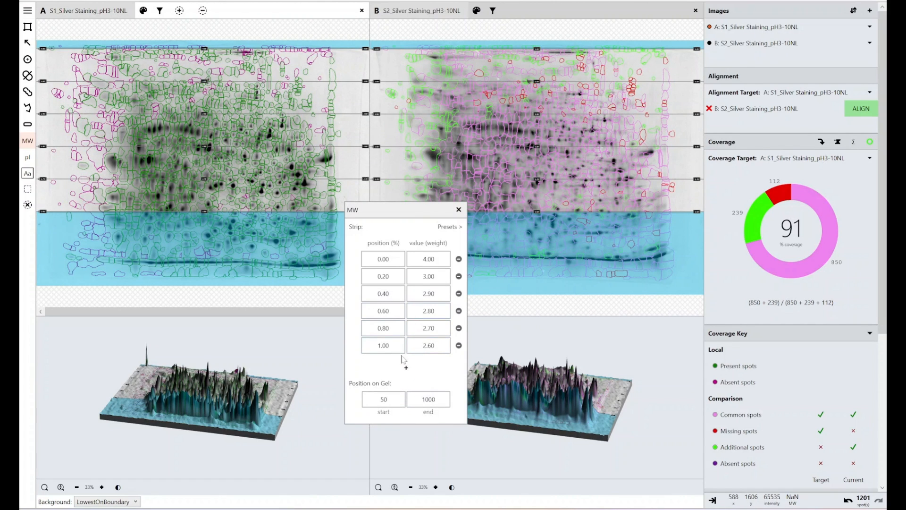
click(414, 370)
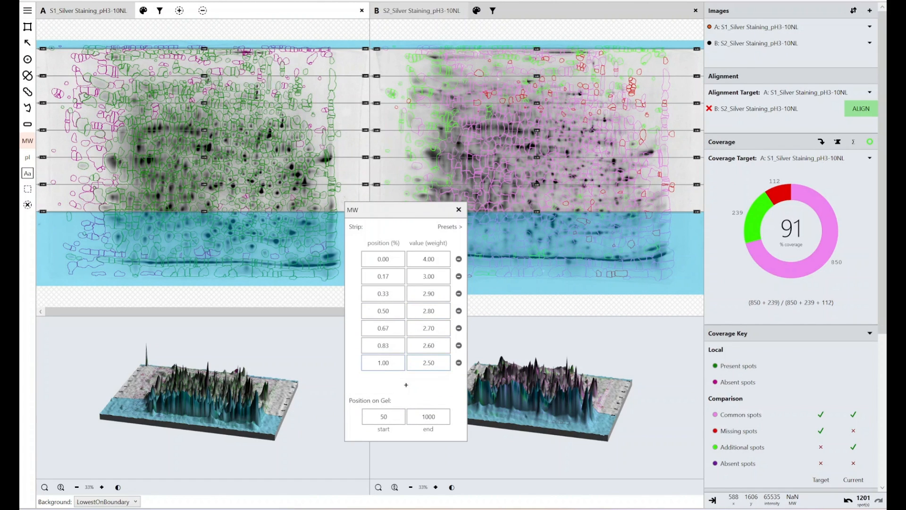
click(389, 363)
click(383, 328)
click(349, 327)
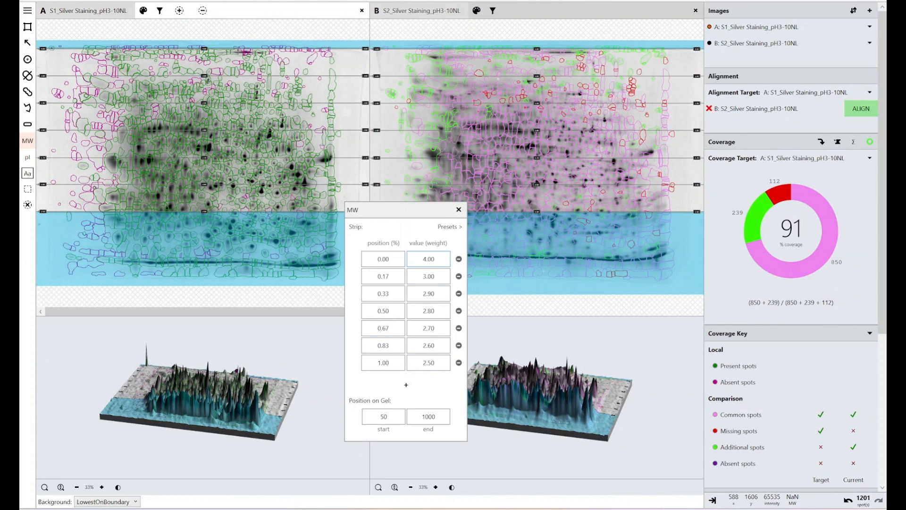
Step: Set the weights of the first two MW points to 100 and 75
key(ctrl+a)
text(100)
key(Tab)
text(250)
key(Tab)
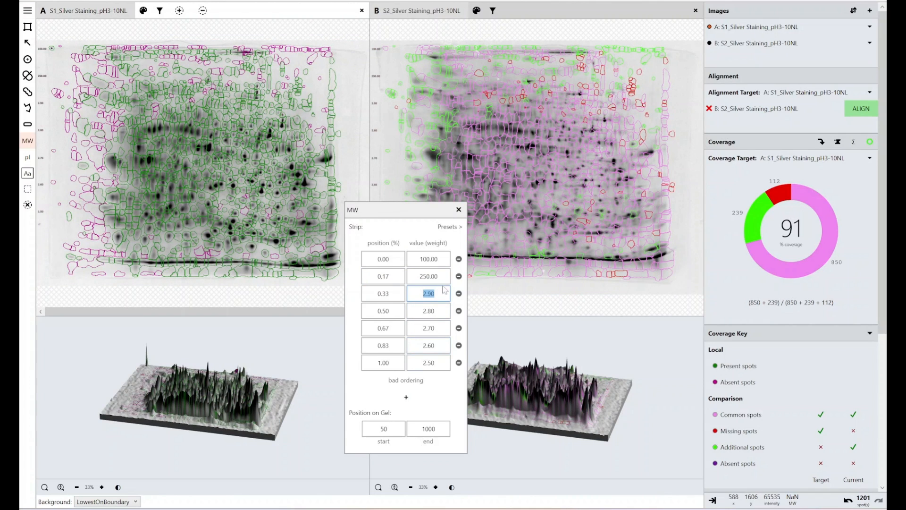
key(BackSpace)
text(2.9)
key(shift+Tab)
text(75)
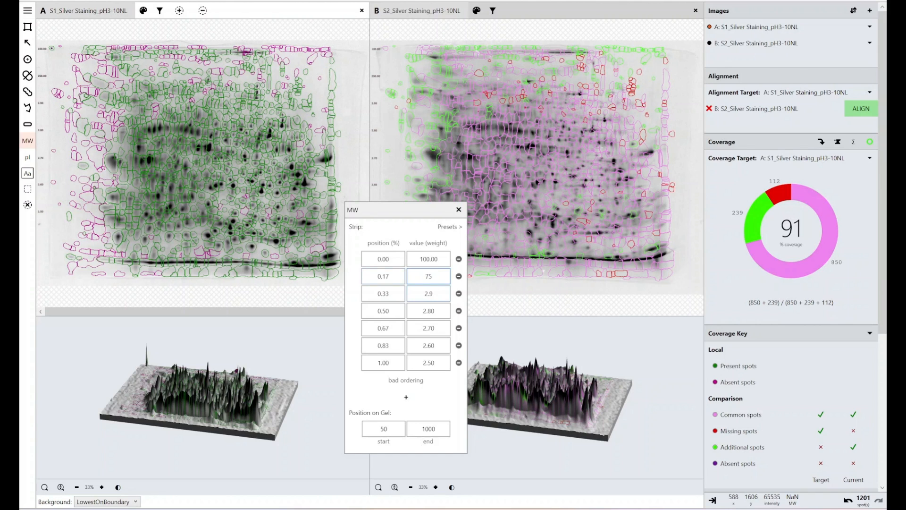
key(Tab)
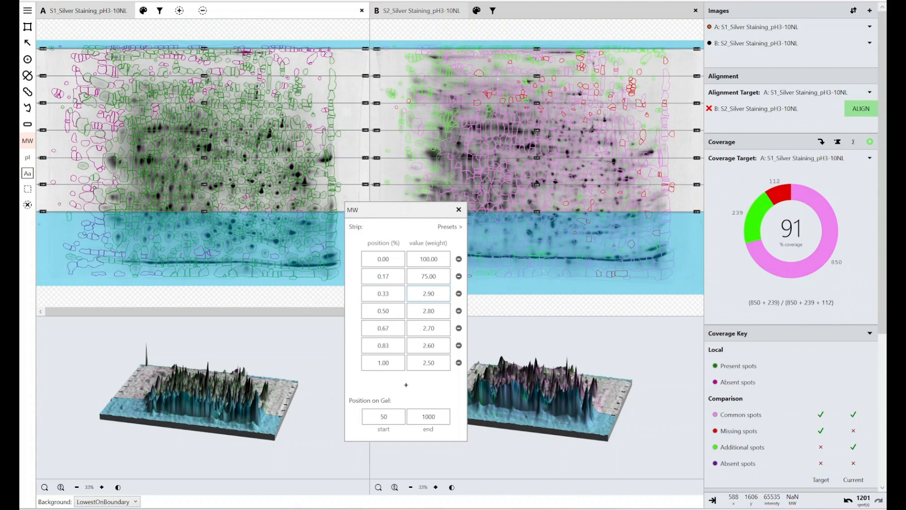
Step: Set the weight of the third MW point to 50
key(ctrl+a)
text(50)
click(427, 244)
click(388, 259)
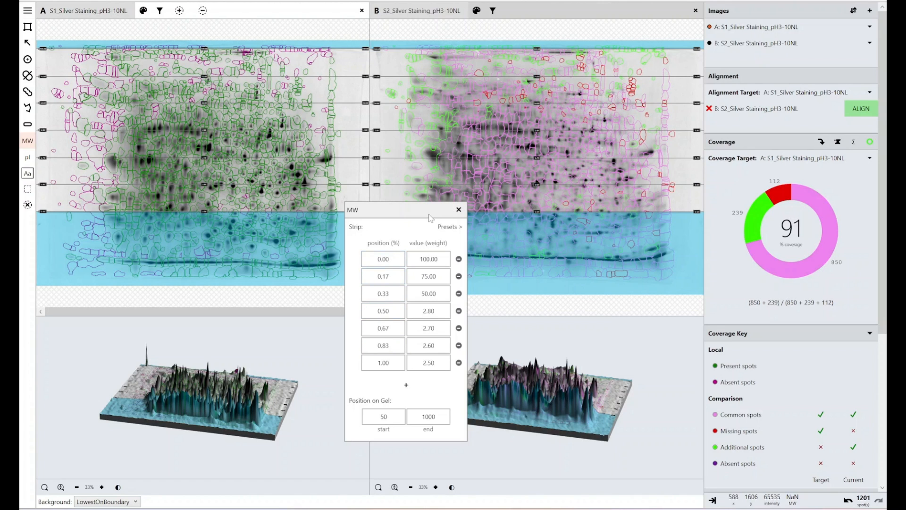
Step: Move the MW dialog clear of image B and shift the 50.00 marker on the gel to position 0.34
drag(418, 212, 297, 202)
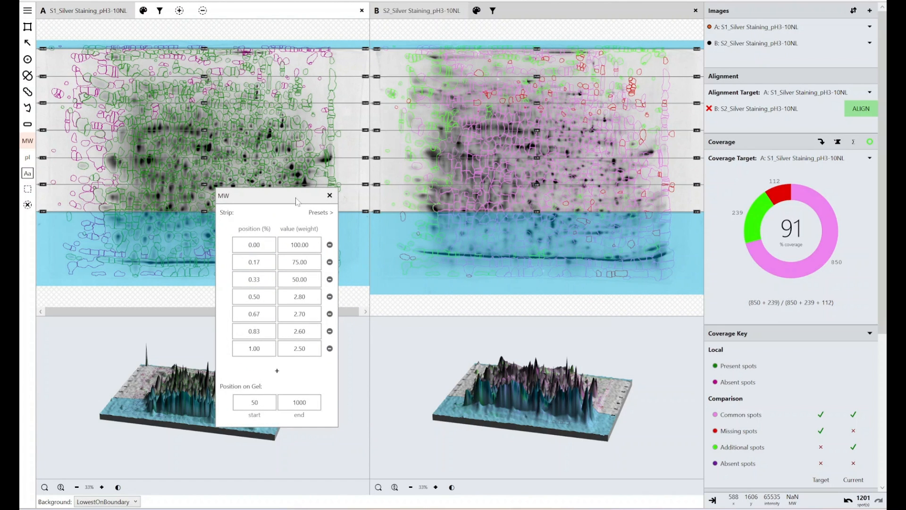
click(432, 110)
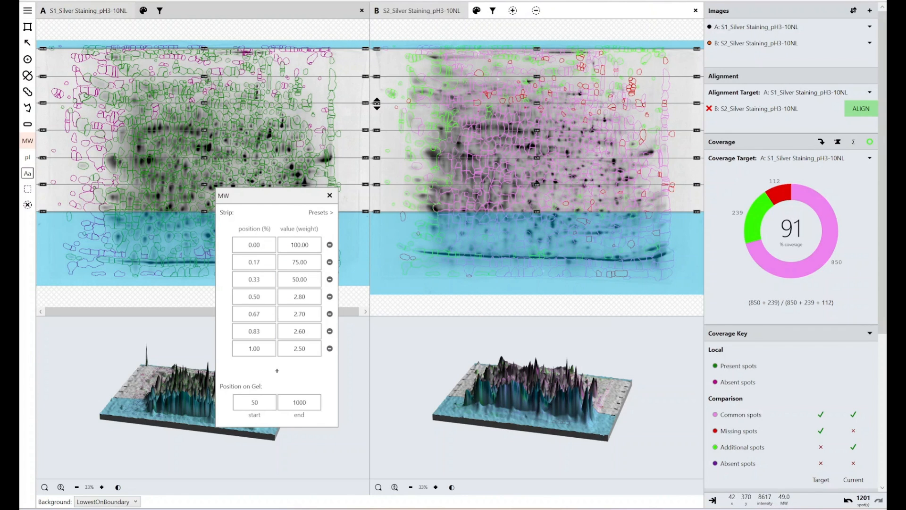
mouse_move(376, 103)
mouse_down()
mouse_move(376, 94)
mouse_move(377, 114)
mouse_move(377, 94)
mouse_move(378, 103)
mouse_up()
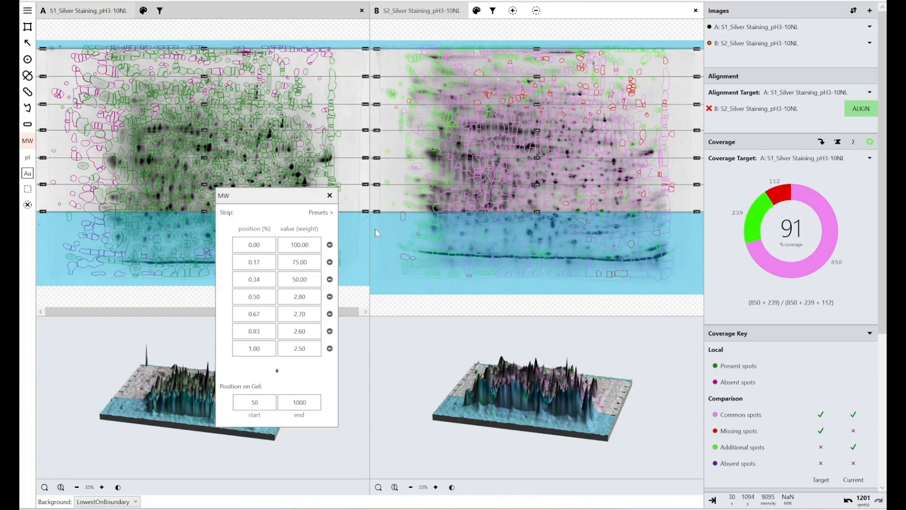
Step: Set the position of the last of the seven MW points to 0.9
click(299, 402)
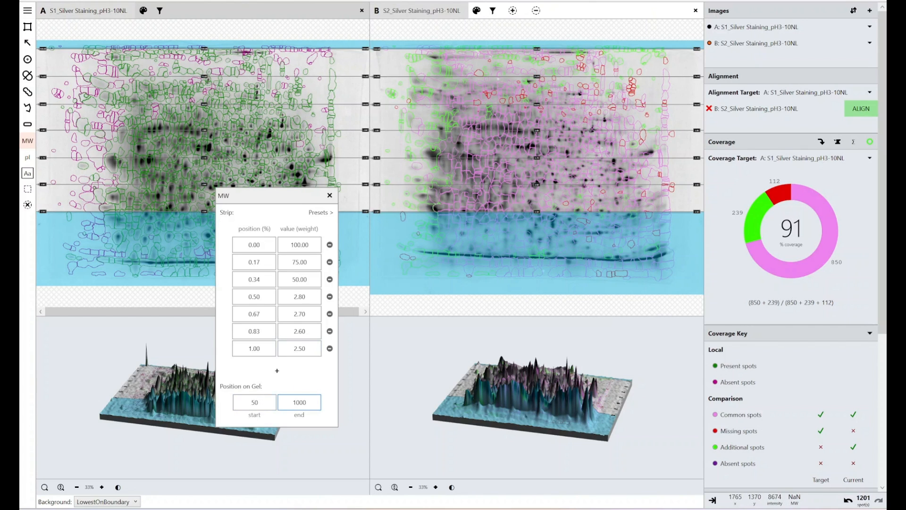
drag(307, 403, 303, 402)
double_click(254, 348)
text(0.9)
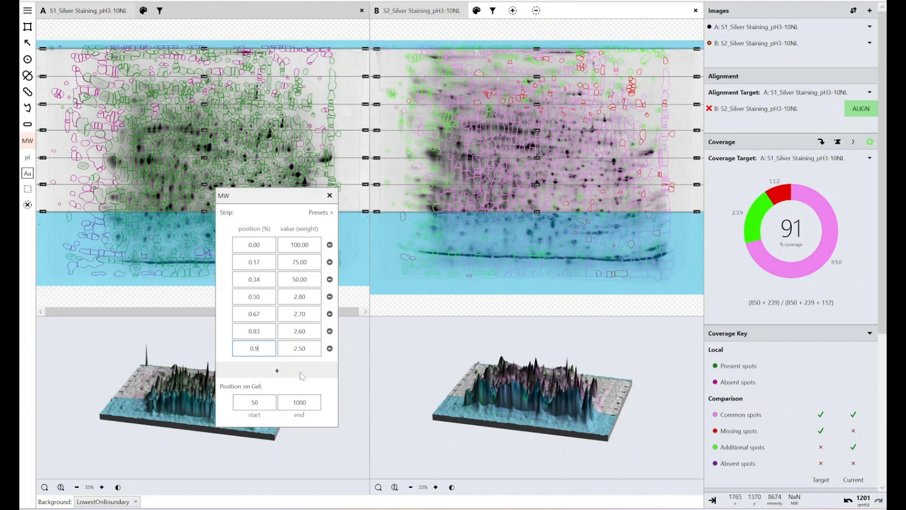
Step: Add two more MW points and set the position of the new last point to 0.90
click(283, 371)
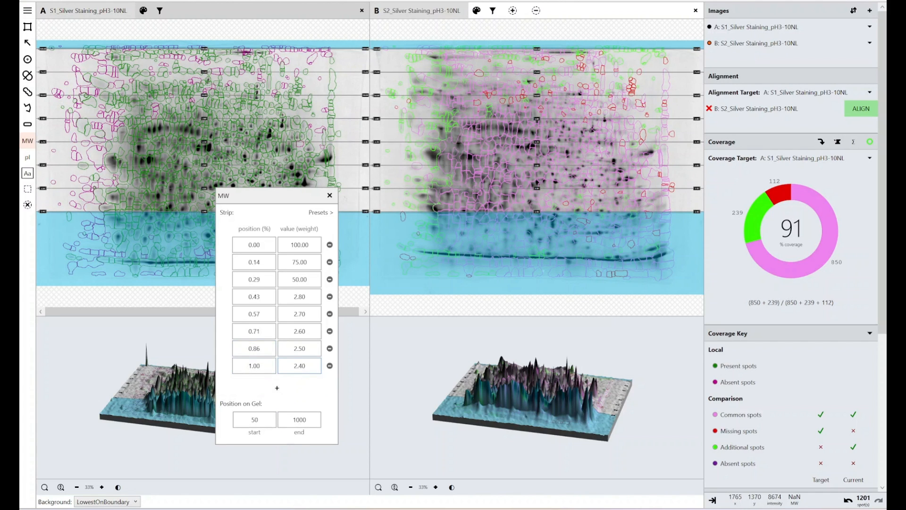
click(282, 388)
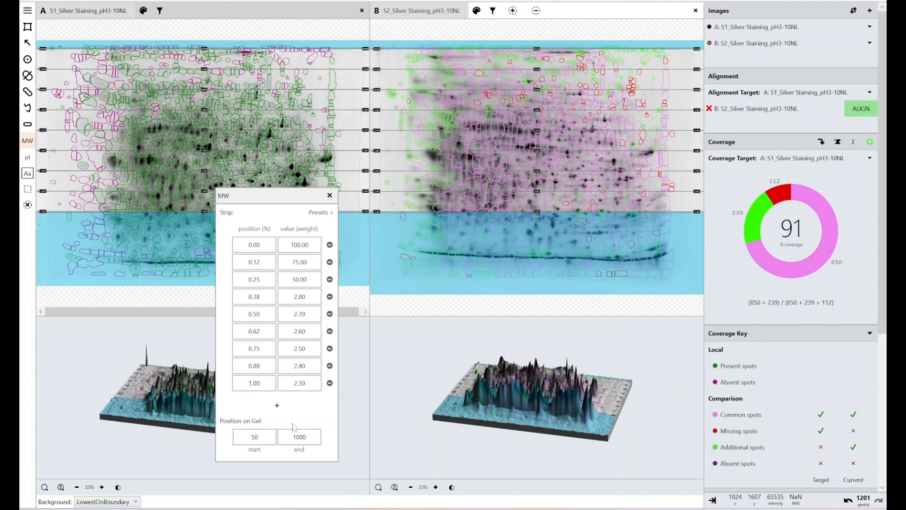
click(258, 437)
key(Tab)
click(257, 383)
text(0.9)
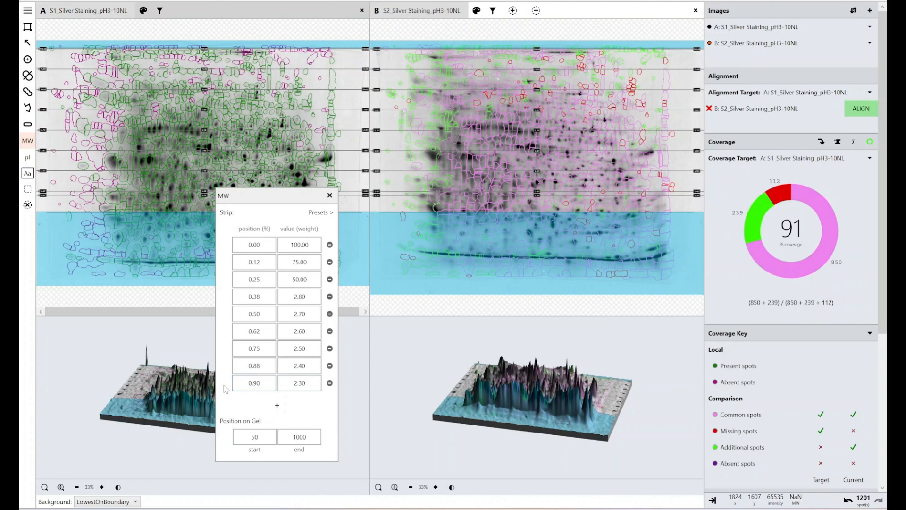
Step: Shift the 2.40 marker to position 0.83, extend the strip's end on the gel to 1418, and close the MW calibration
click(300, 437)
text(1500)
key(Return)
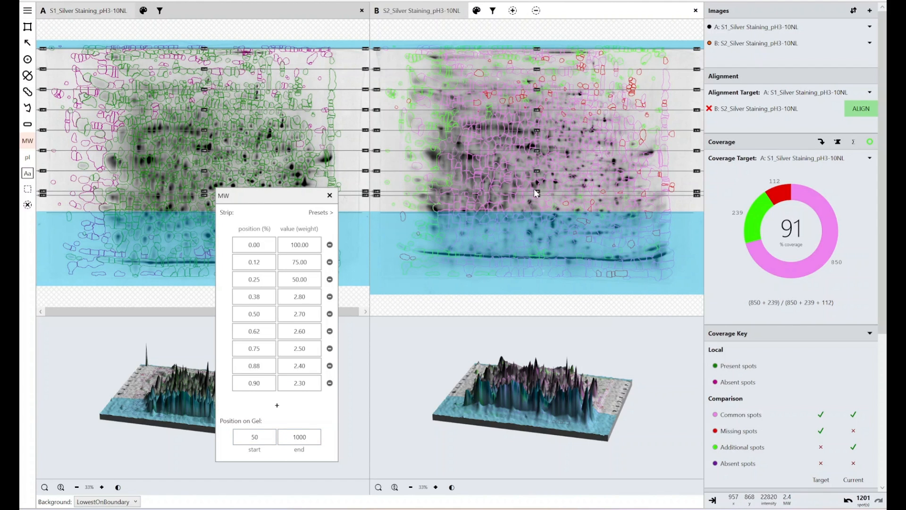
drag(537, 191, 538, 183)
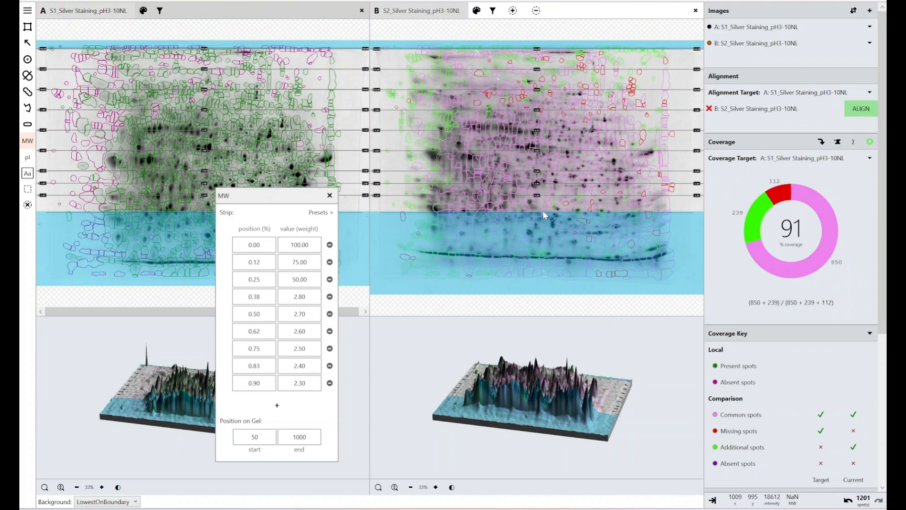
drag(543, 211, 543, 284)
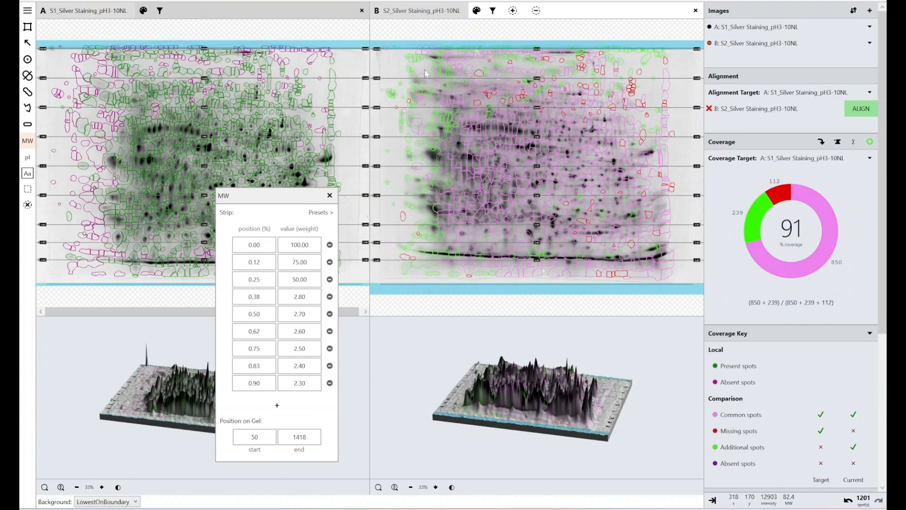
click(329, 196)
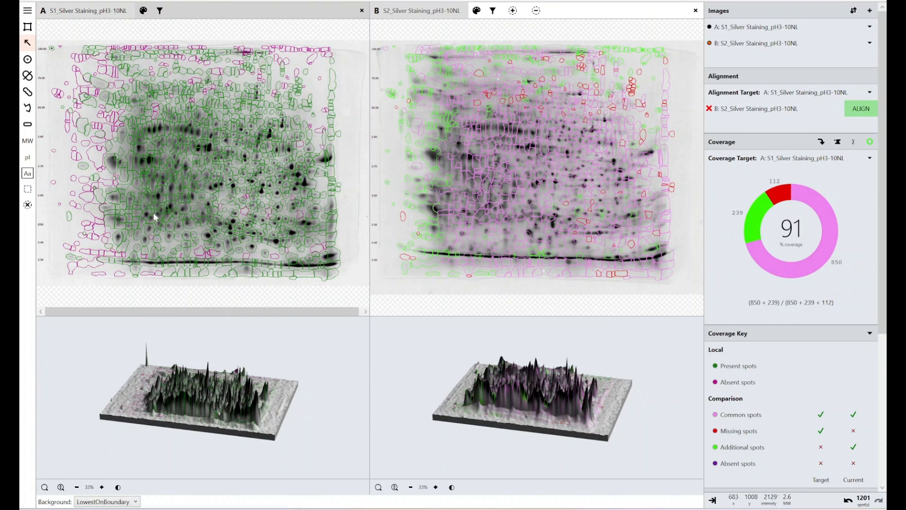
Step: Examine the molecular weight labels along the edge of both gels up close, and return to the full gel view
click(378, 487)
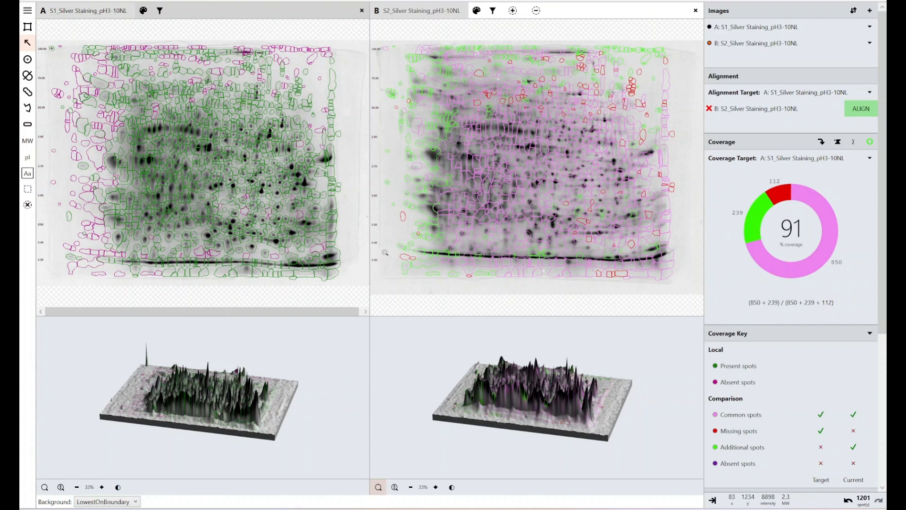
drag(389, 137, 355, 202)
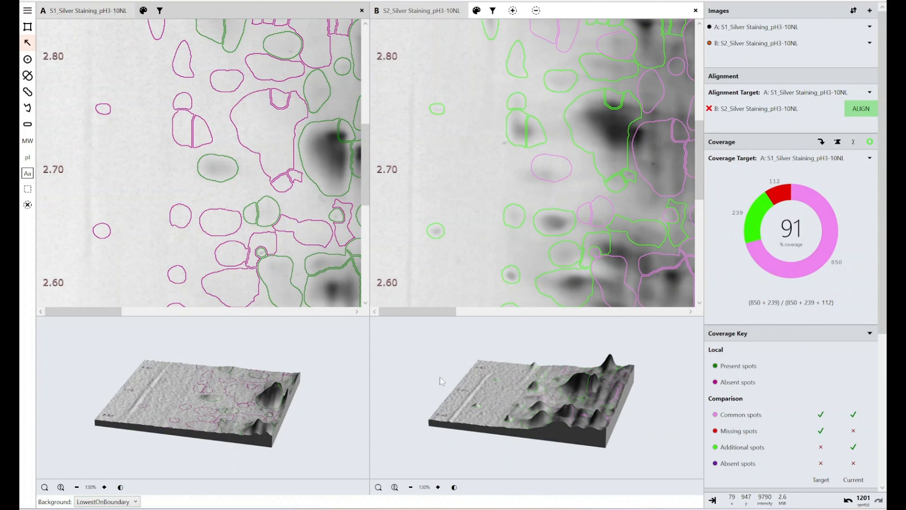
click(416, 490)
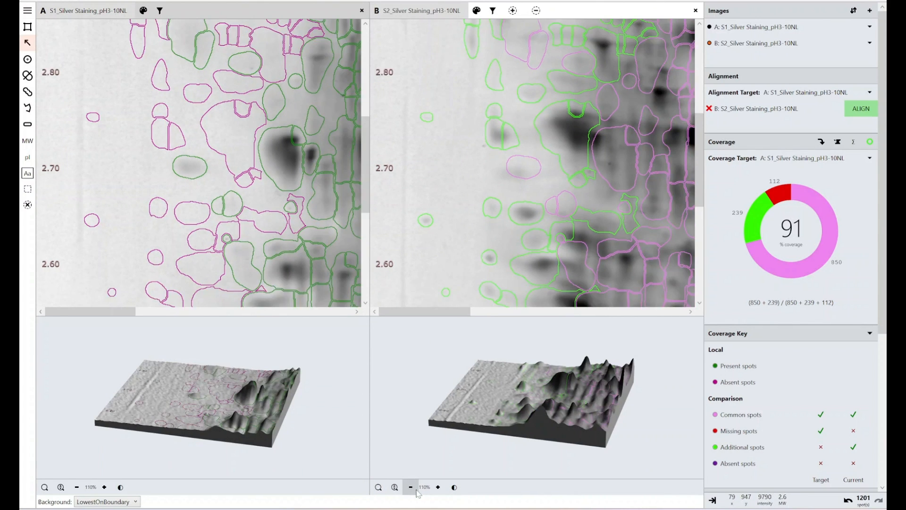
click(416, 491)
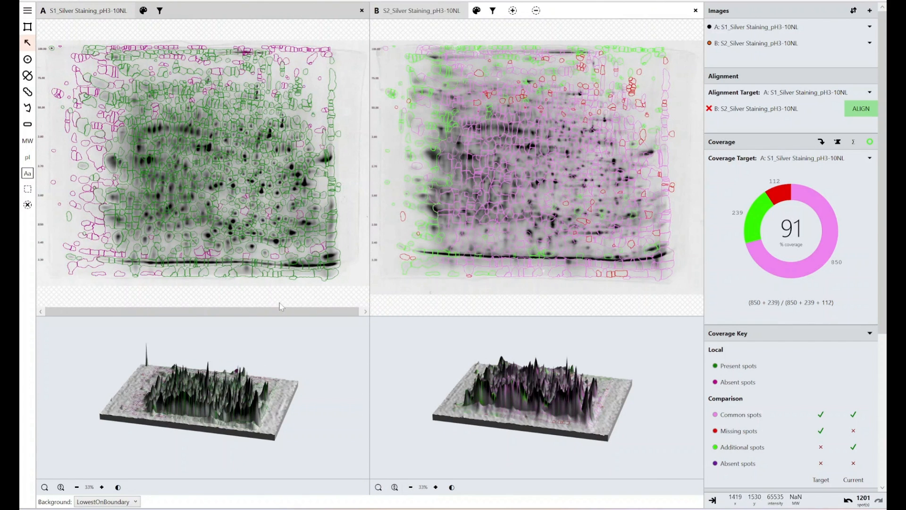
Step: Start the pI calibration and apply the Linear 4 to 7 preset to the strip
click(28, 158)
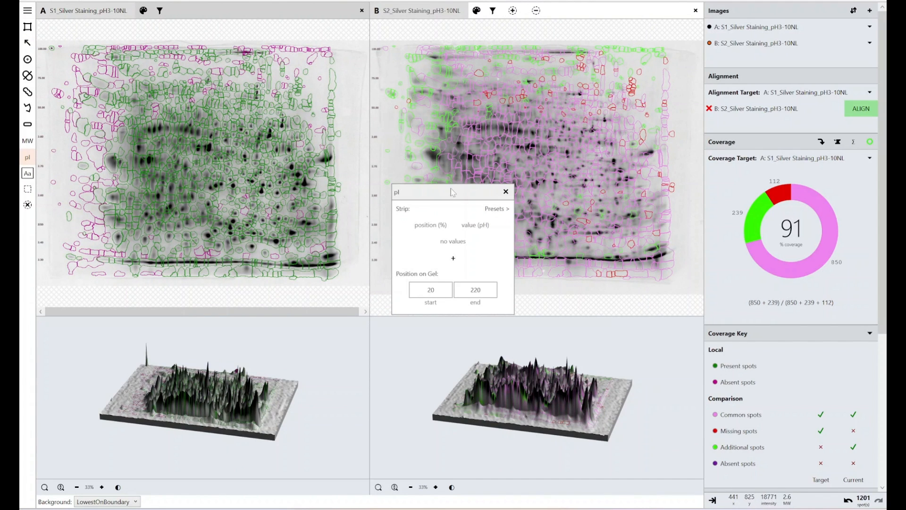
click(498, 209)
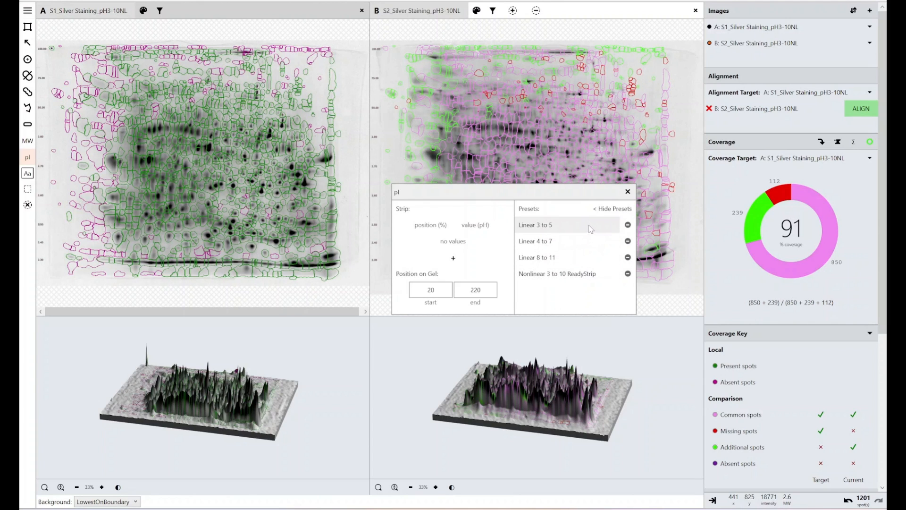
click(577, 245)
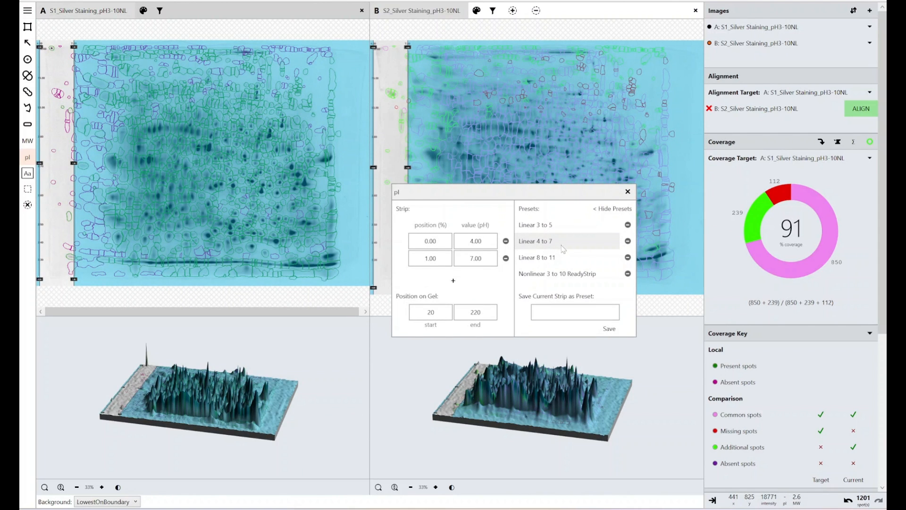
click(562, 314)
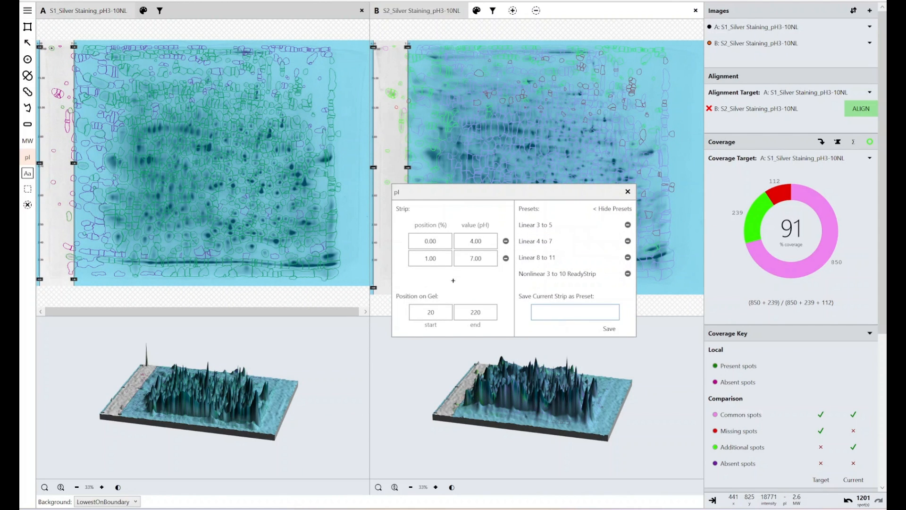
Step: Add three more pI points to the strip and stretch it across the width of gel B
double_click(480, 280)
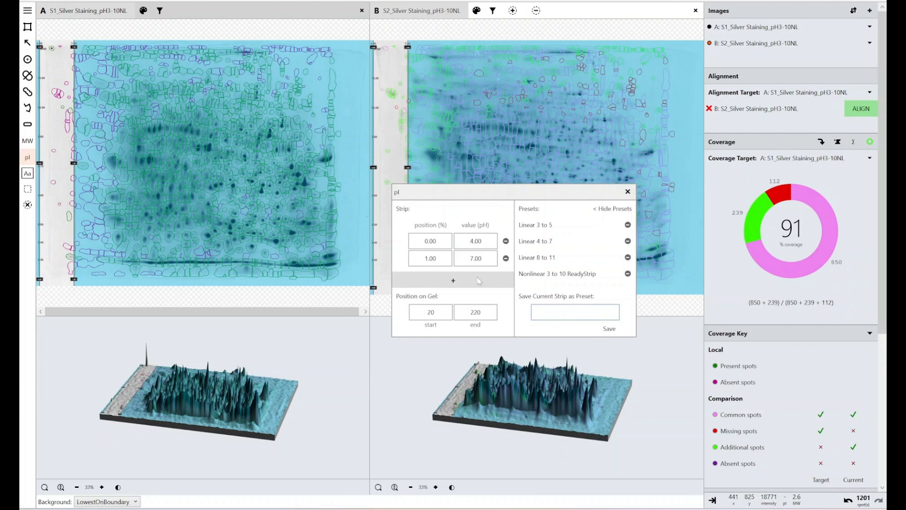
click(453, 298)
click(453, 315)
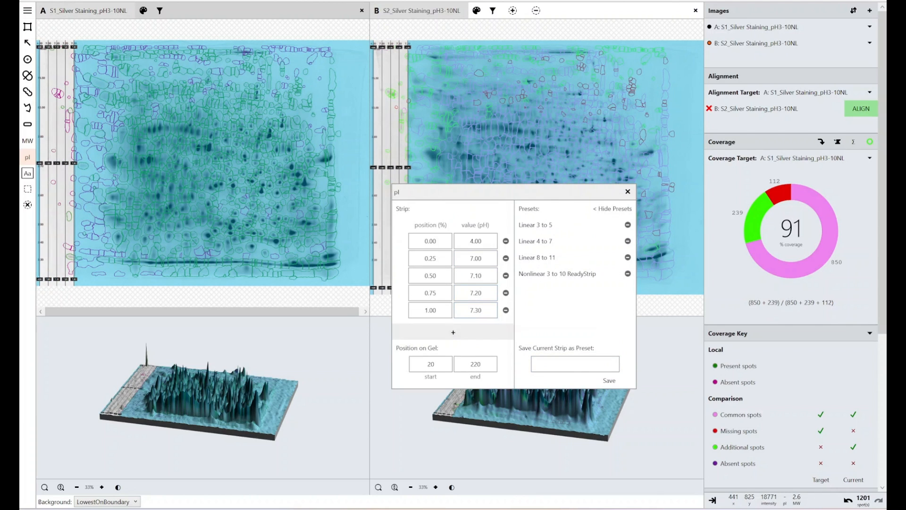
drag(416, 154, 683, 160)
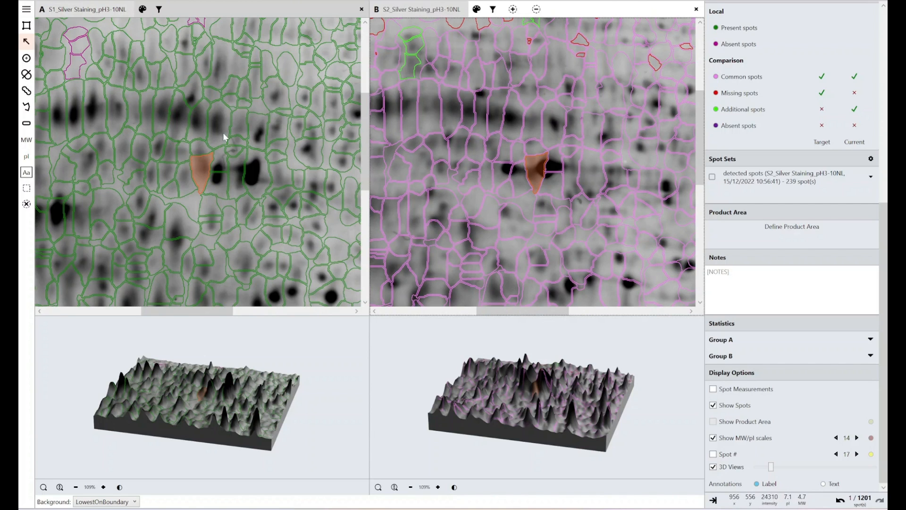
Step: Select the neighbouring spot in gel A and review the project's Results section in Data Access, including the measurement tables
click(221, 165)
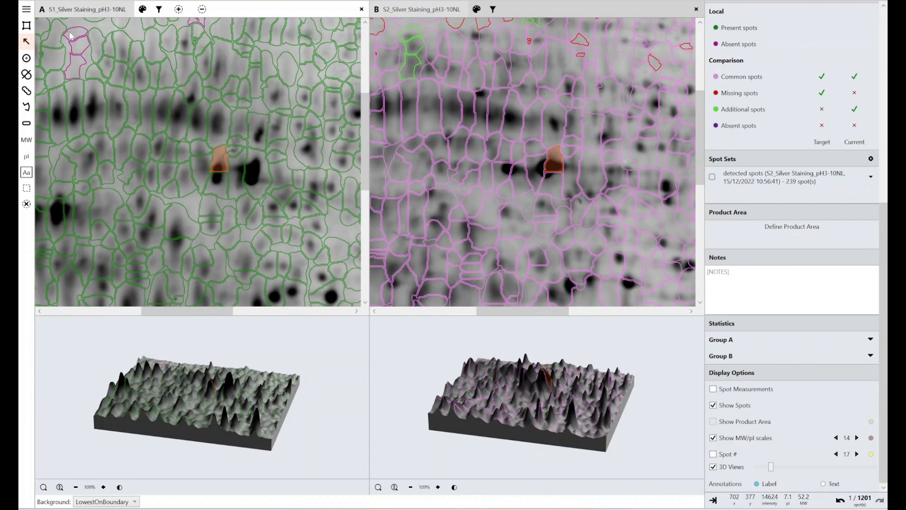
click(27, 10)
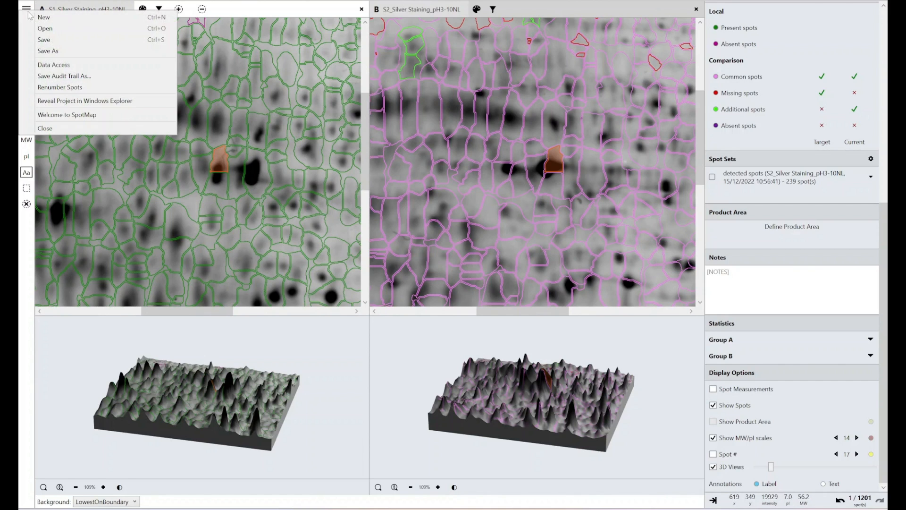
click(64, 64)
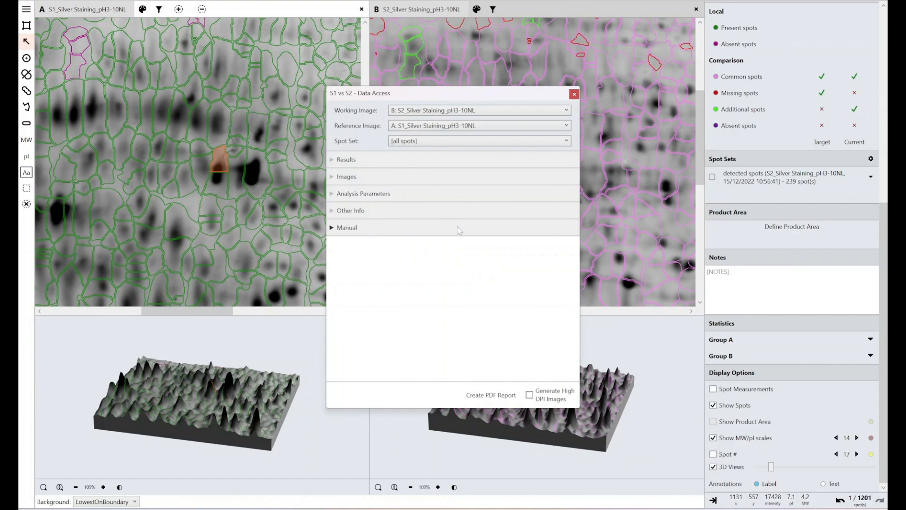
click(376, 161)
scroll(434, 280, down, 5)
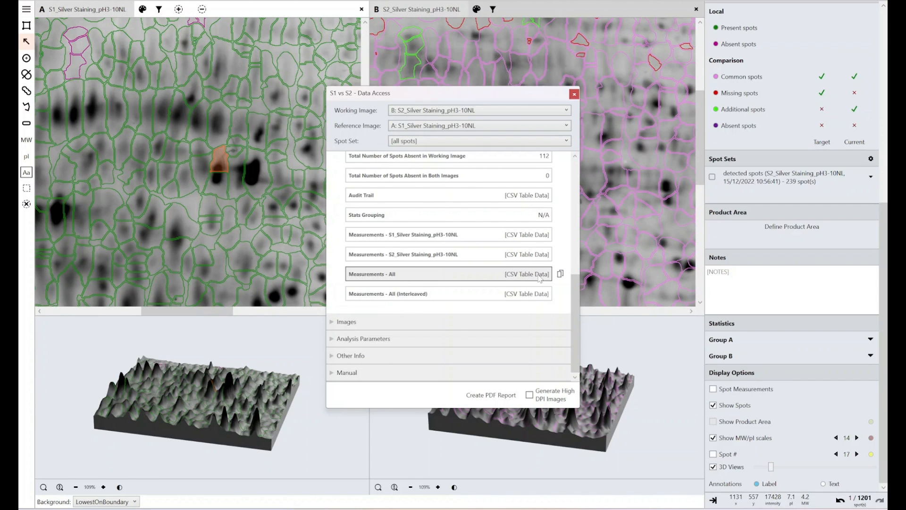
scroll(509, 228, up, 5)
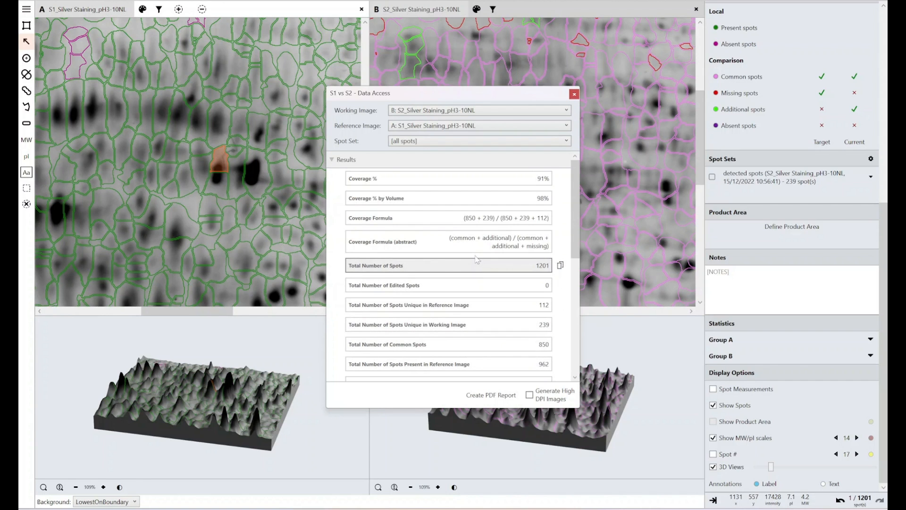
Step: Switch to the S1 vs S2 PDF report and examine its gel images and the spot measurement tables in the appendix
mouse_move(464, 507)
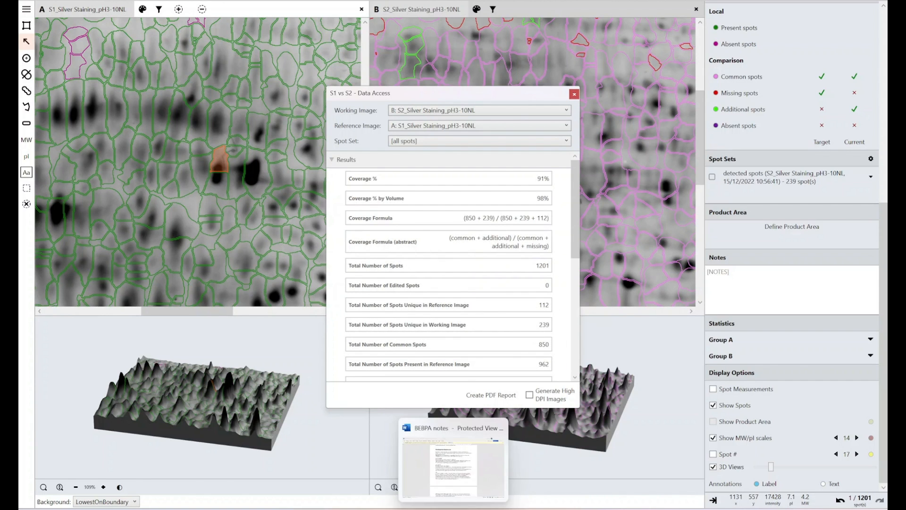
click(650, 468)
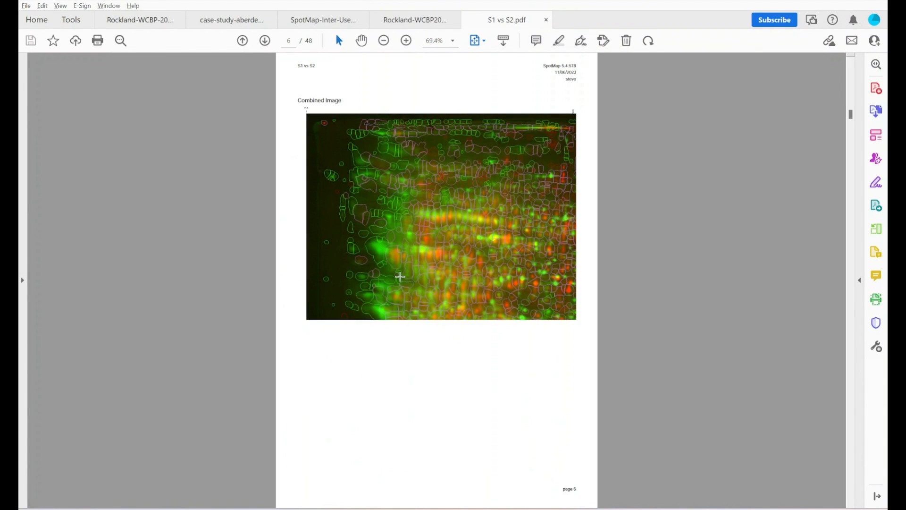
scroll(400, 277, up, 5)
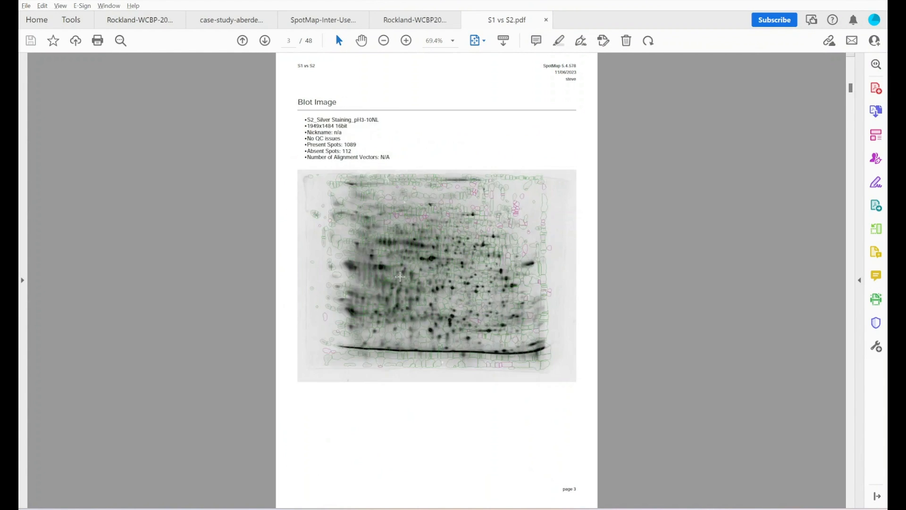
scroll(400, 276, down, 3)
scroll(399, 276, down, 2)
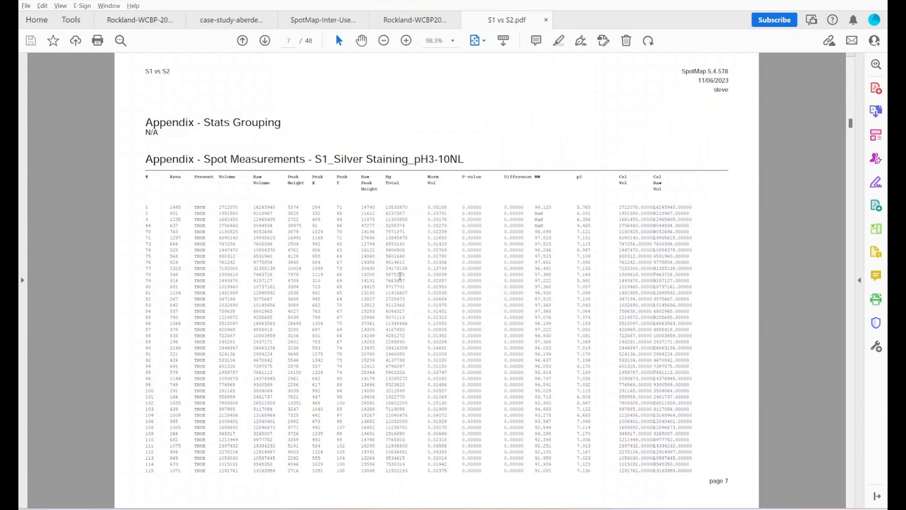
scroll(400, 275, down, 3)
scroll(400, 276, down, 16)
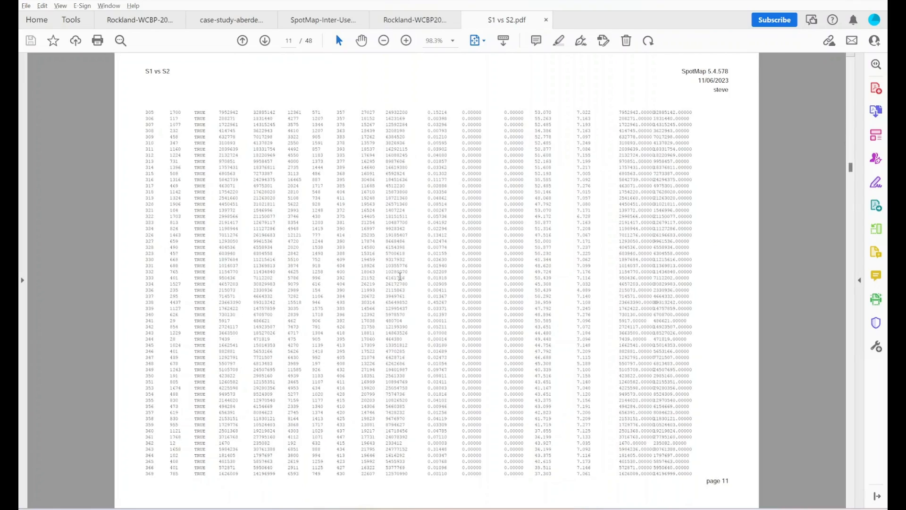
scroll(400, 276, up, 13)
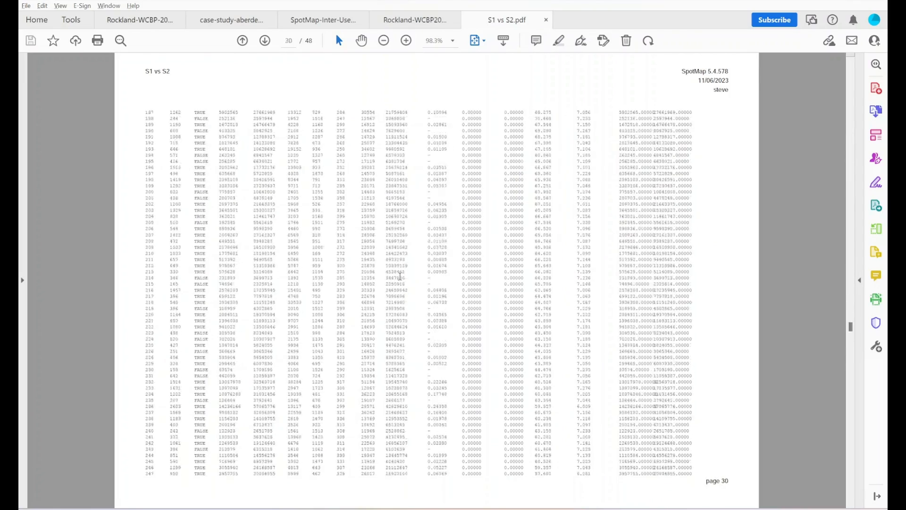
scroll(400, 276, up, 2)
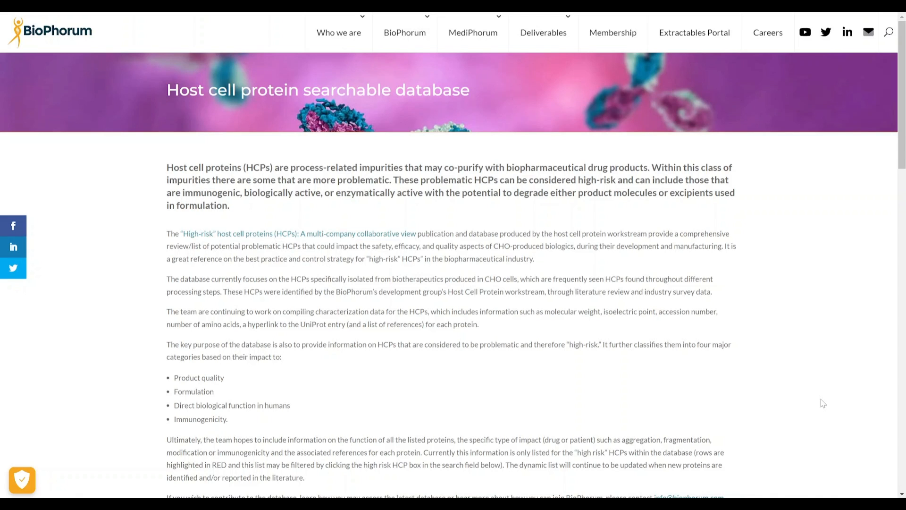
Step: Examine BioPhorum's host cell protein searchable database, including its introduction, search fields and table of identified proteins
scroll(760, 345, down, 5)
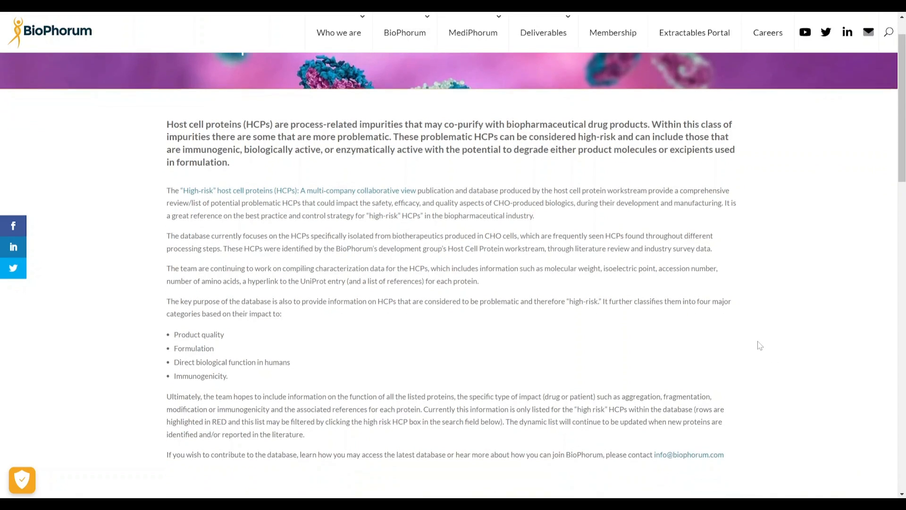
scroll(760, 345, down, 5)
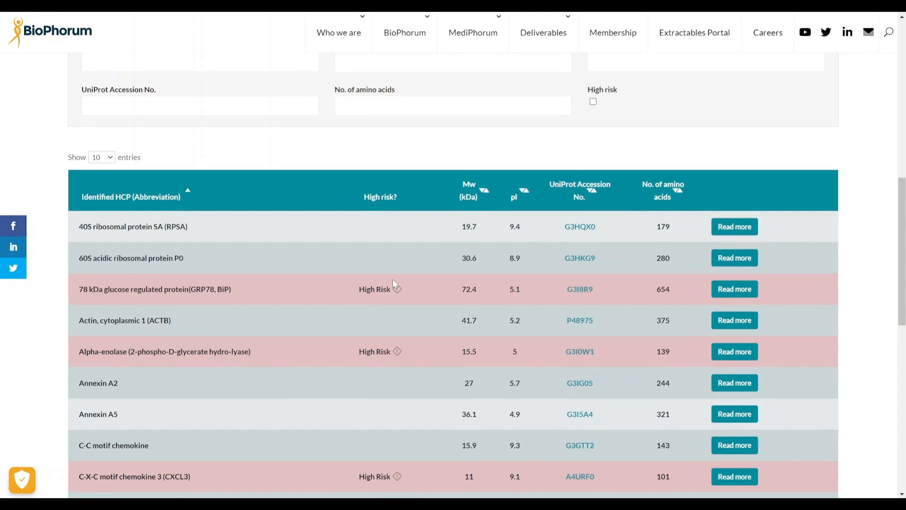
scroll(392, 283, up, 2)
scroll(392, 281, down, 2)
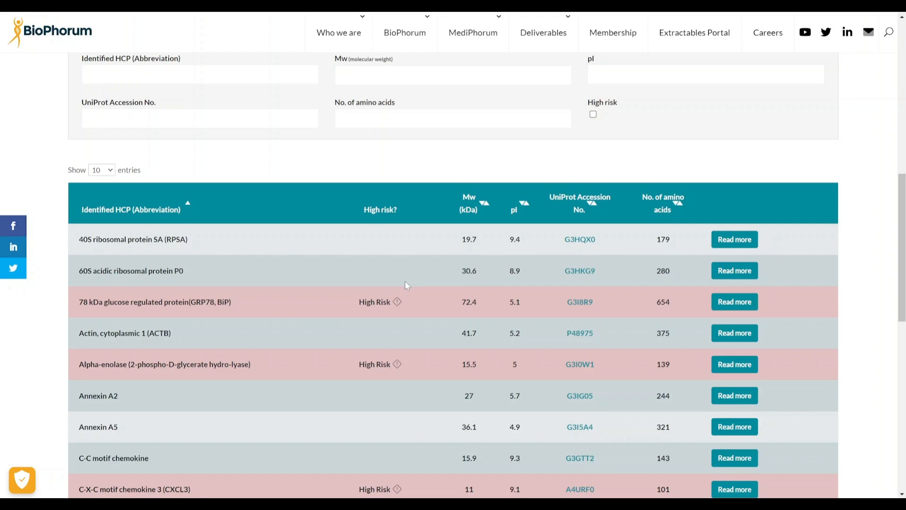
scroll(405, 281, up, 2)
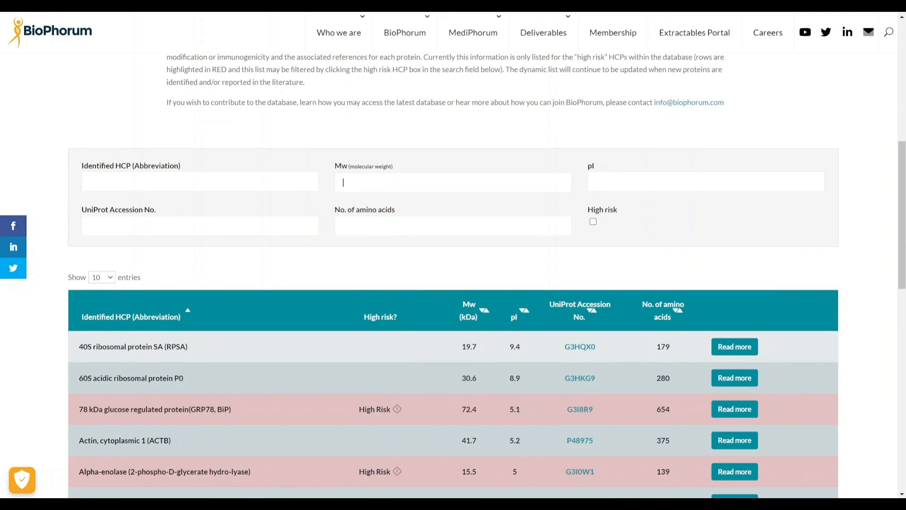
click(623, 181)
click(264, 182)
scroll(336, 295, down, 2)
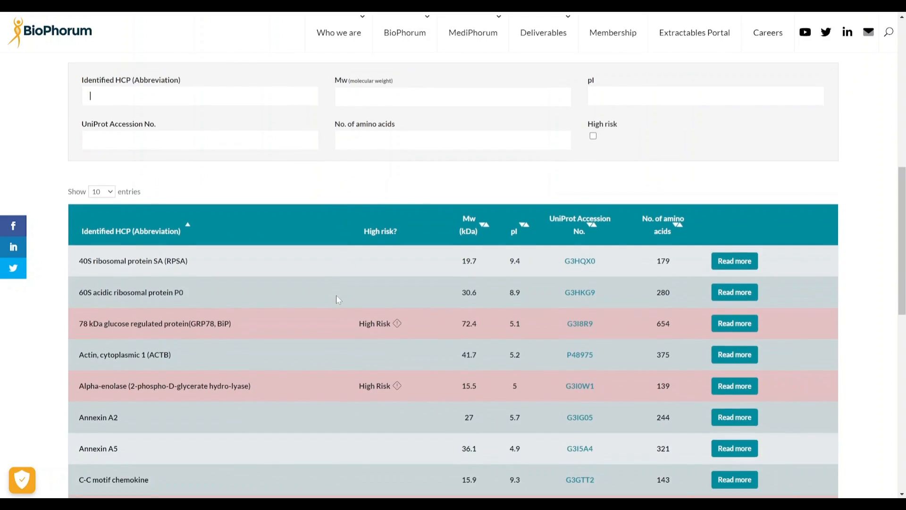
scroll(336, 295, down, 2)
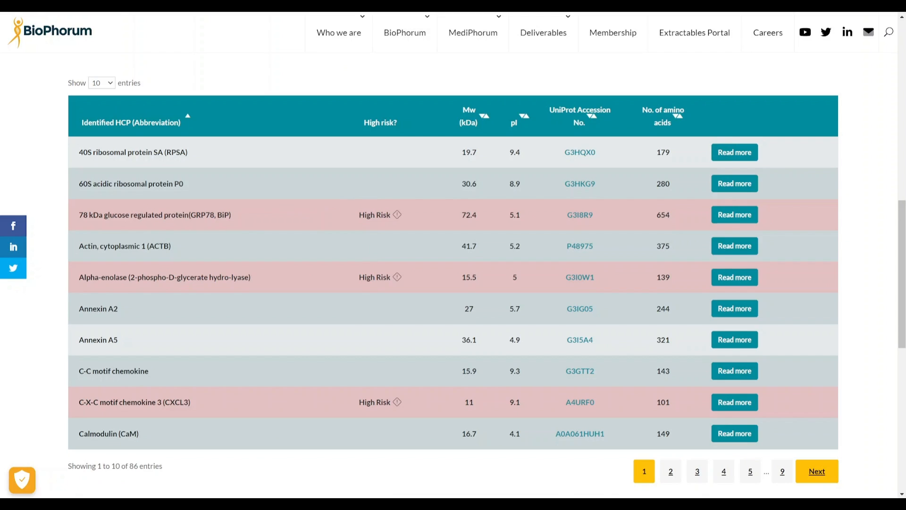
Step: Examine the UniProt entry G3I8R9 for the 78 kDa glucose regulated protein, and open that protein's full details in the BioPhorum database
click(588, 216)
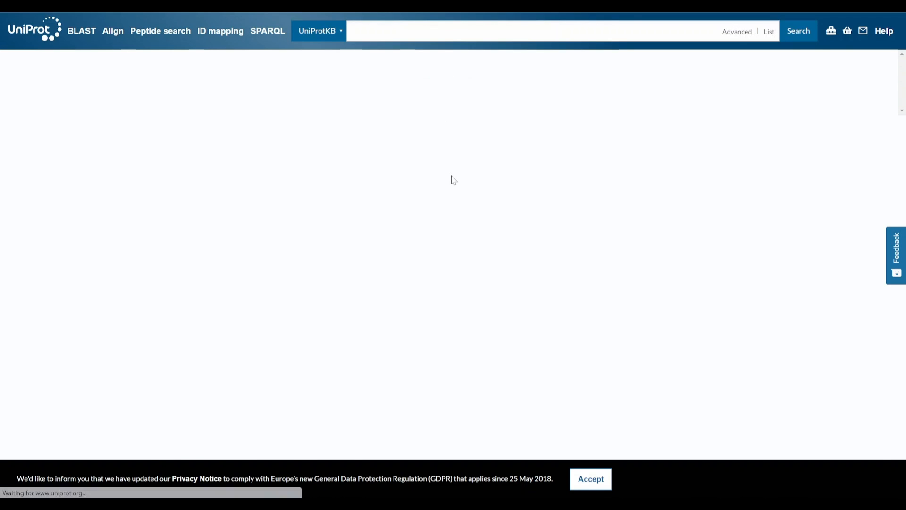
scroll(489, 303, down, 3)
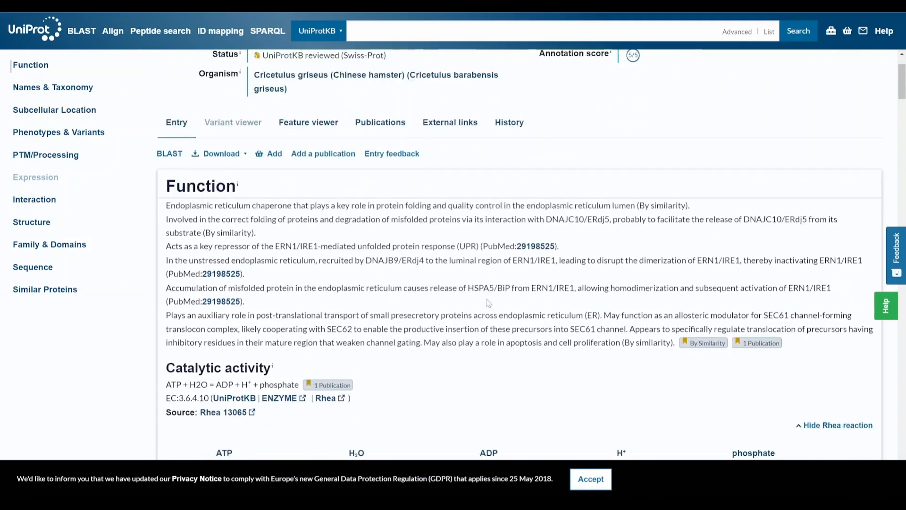
scroll(489, 303, down, 13)
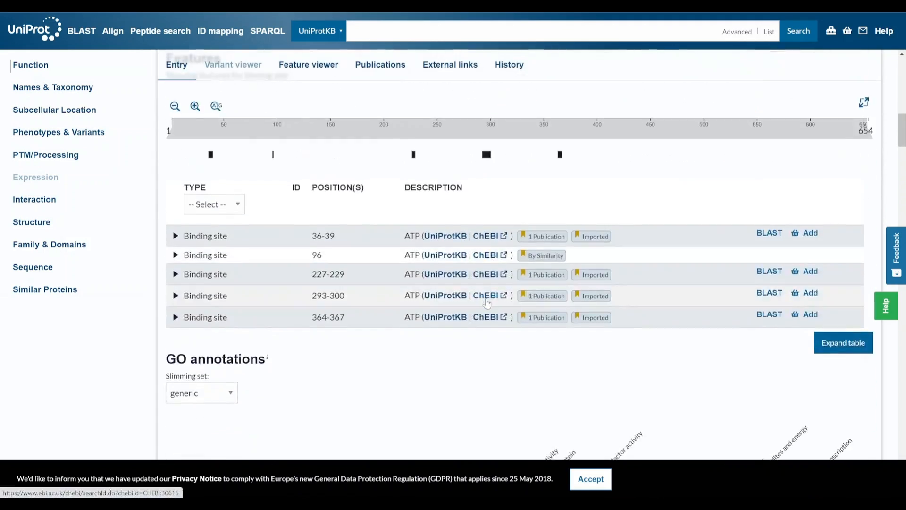
scroll(488, 302, down, 13)
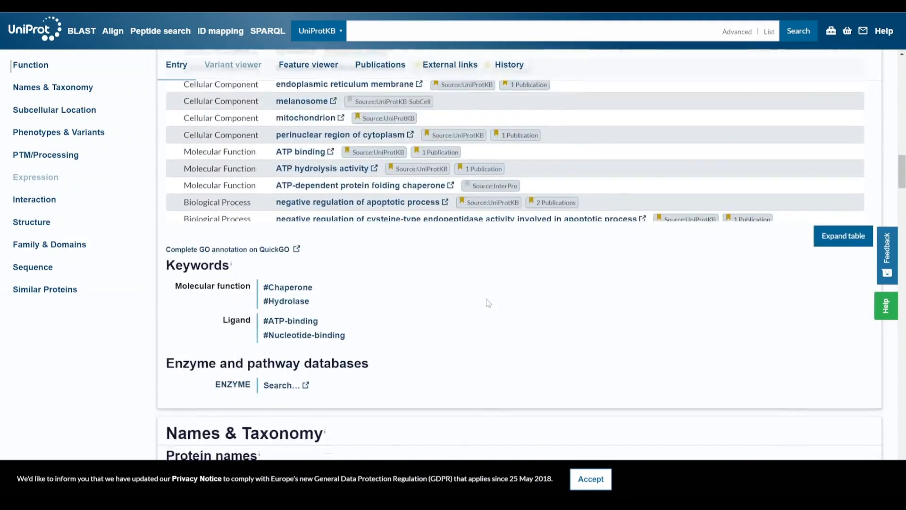
scroll(489, 303, down, 13)
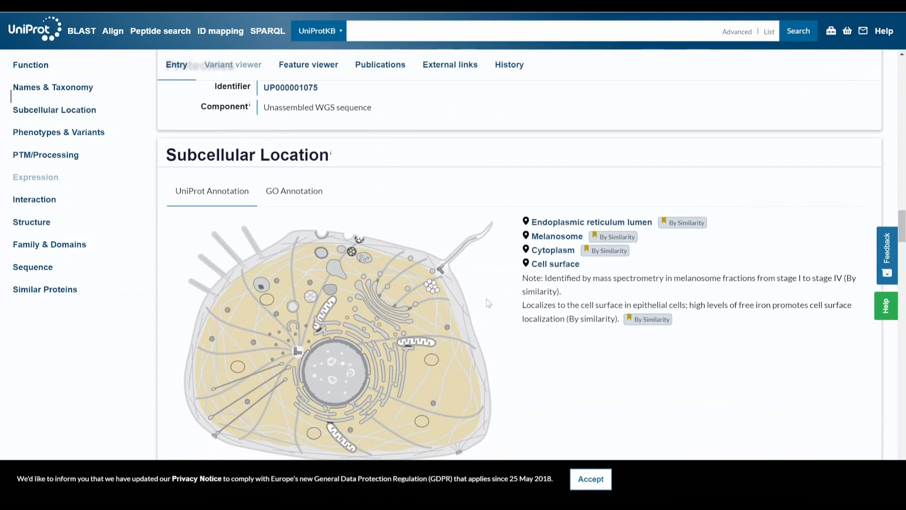
scroll(488, 303, down, 4)
scroll(489, 303, down, 13)
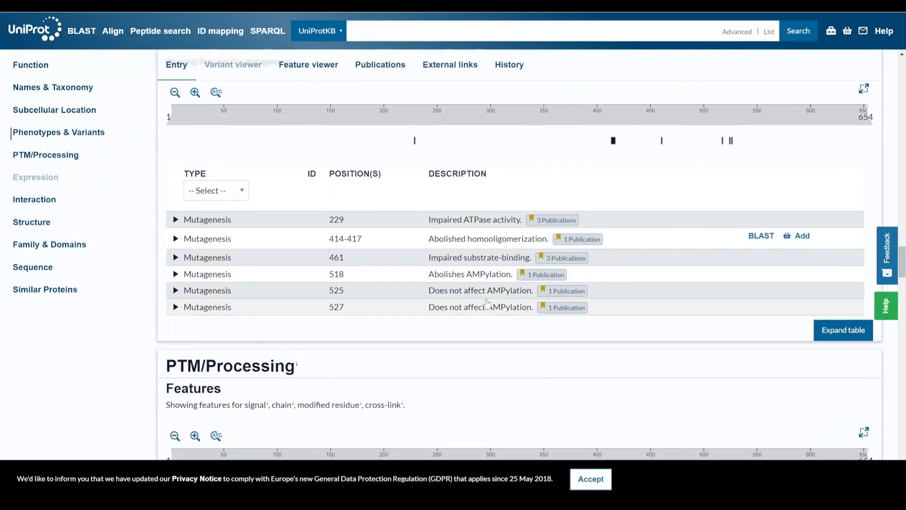
scroll(488, 303, down, 7)
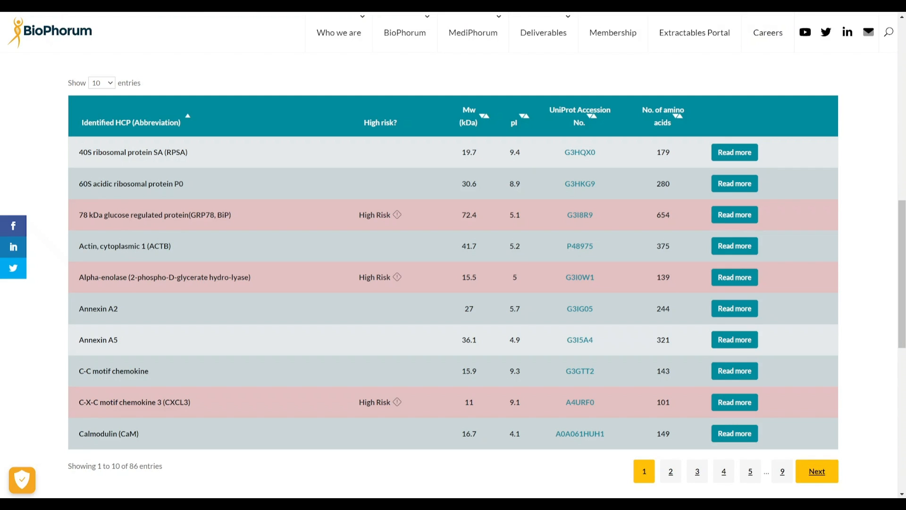
click(727, 219)
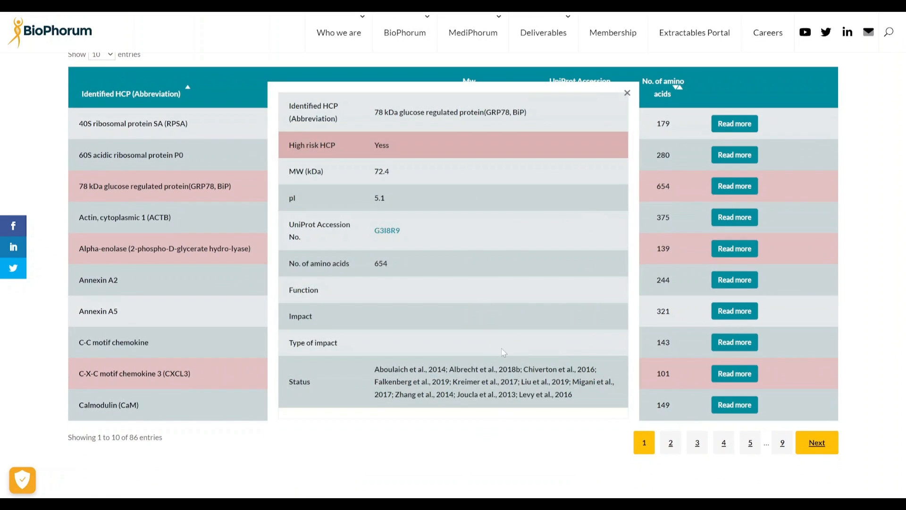